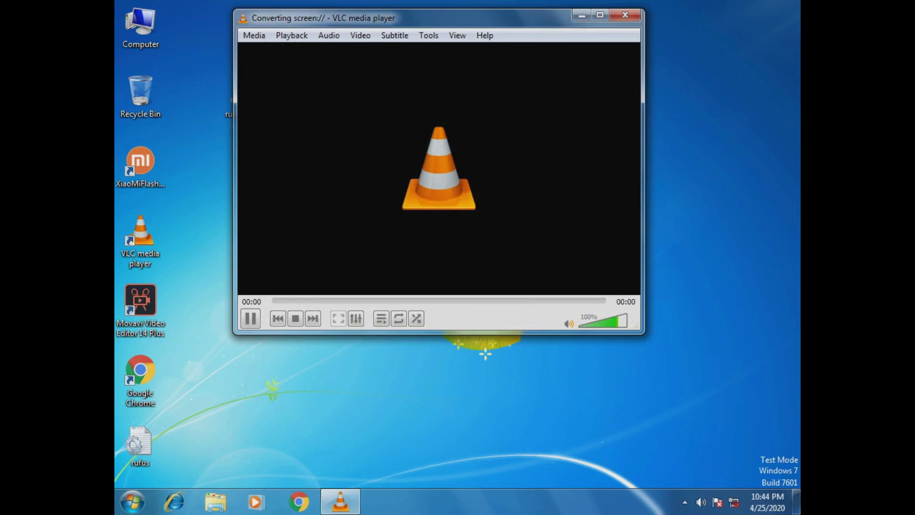
# Close the 'Converting screen://' window and relaunch VLC from its desktop shortcut
pyautogui.click(582, 16)
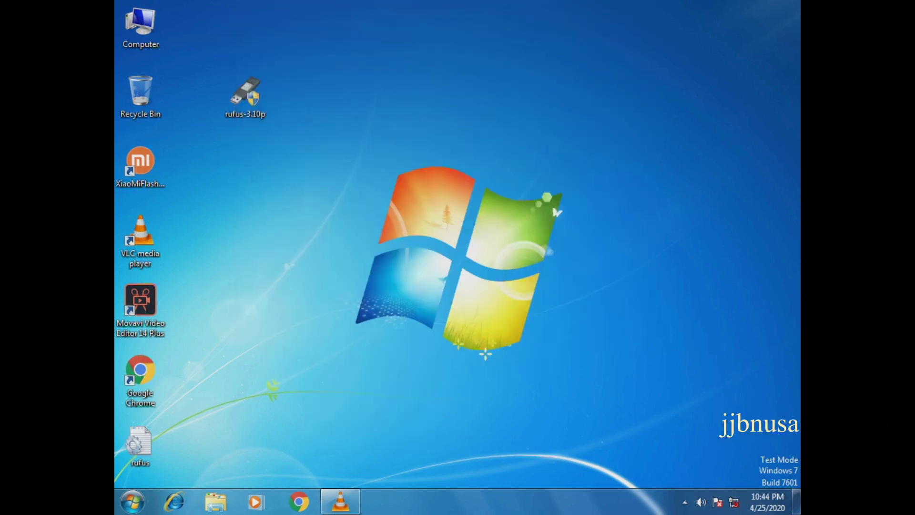
pyautogui.press('Return')
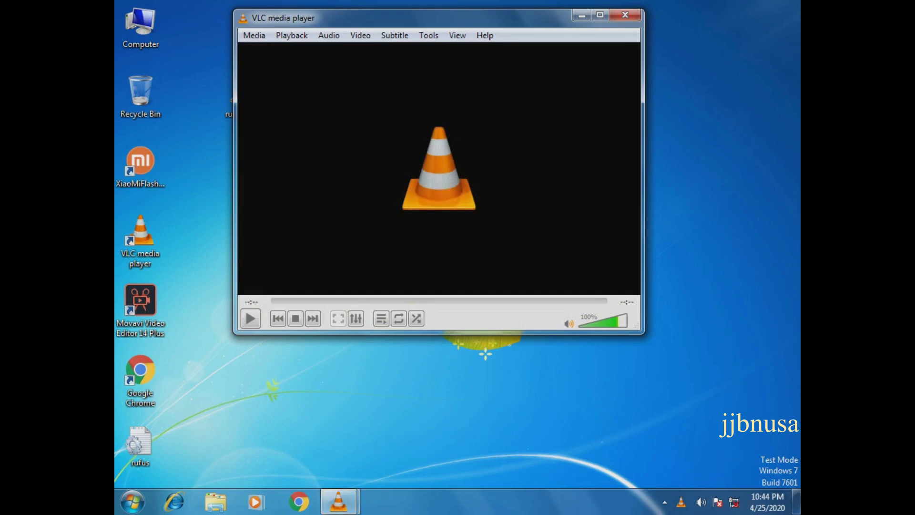
# Open Media > Open Capture Device… with Alt+M to reach the Capture Device tab
pyautogui.hotkey('alt', 'm')
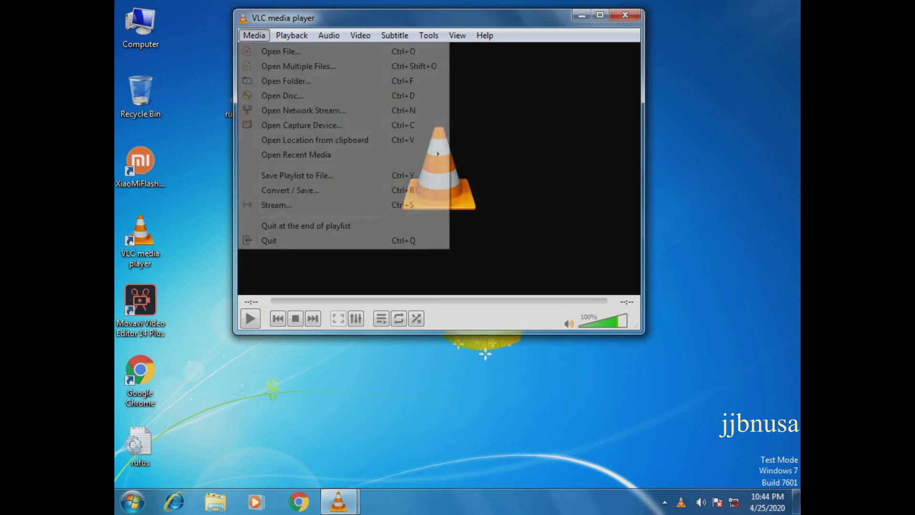
pyautogui.press('Down')
pyautogui.press('Down')
pyautogui.press('Down')
pyautogui.press('Down')
pyautogui.press('Down')
pyautogui.press('Down')
pyautogui.press('Down')
pyautogui.press('Down')
pyautogui.press('Right')
pyautogui.press('Left')
pyautogui.press('Up')
pyautogui.press('Up')
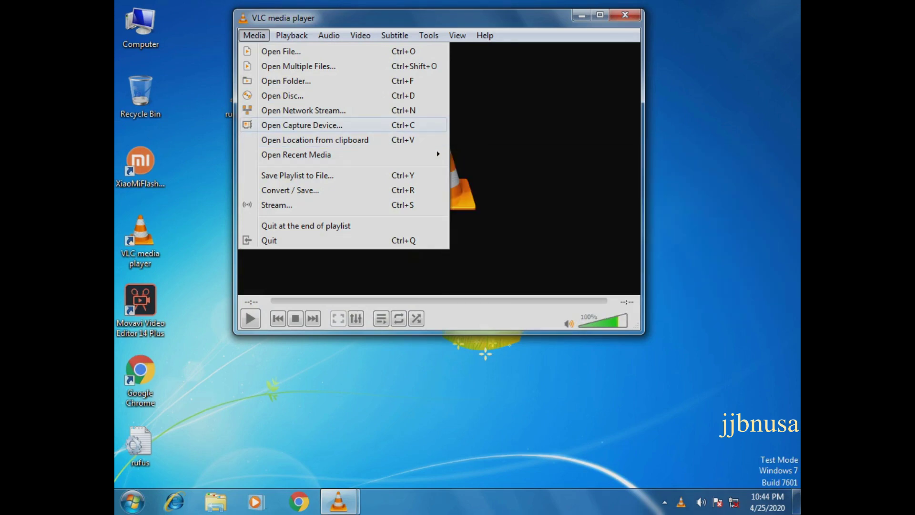
pyautogui.press('Up')
pyautogui.press('Down')
pyautogui.press('Return')
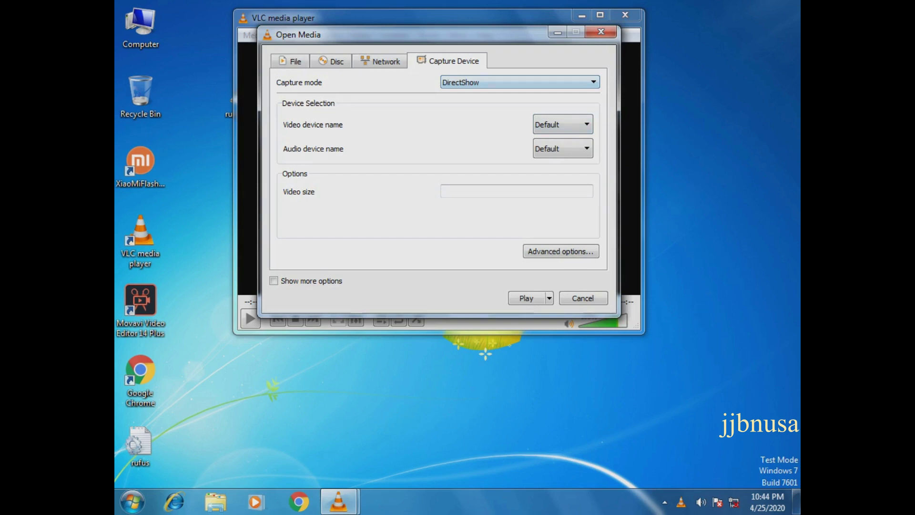
# Switch capture mode to Desktop, set the desired frame rate to 30.00 f/s, and expand Play's options
pyautogui.click(511, 82)
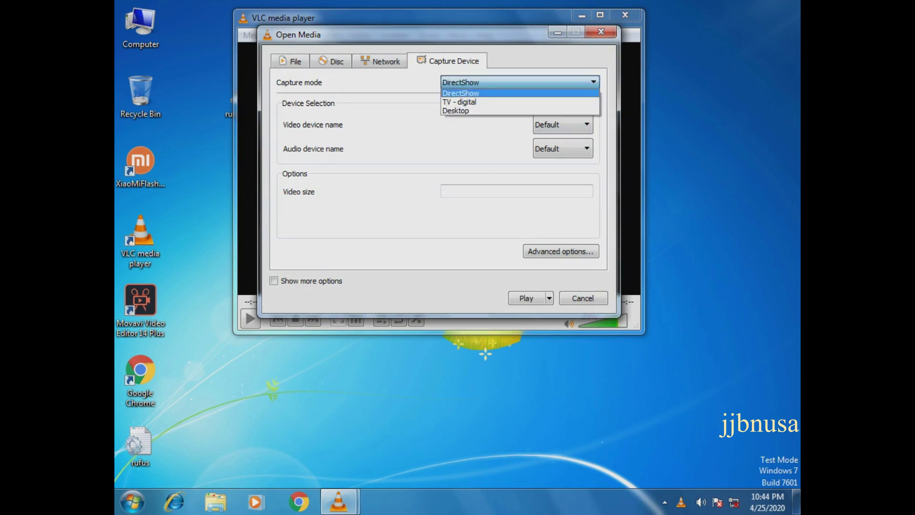
pyautogui.press('Down')
pyautogui.press('Down')
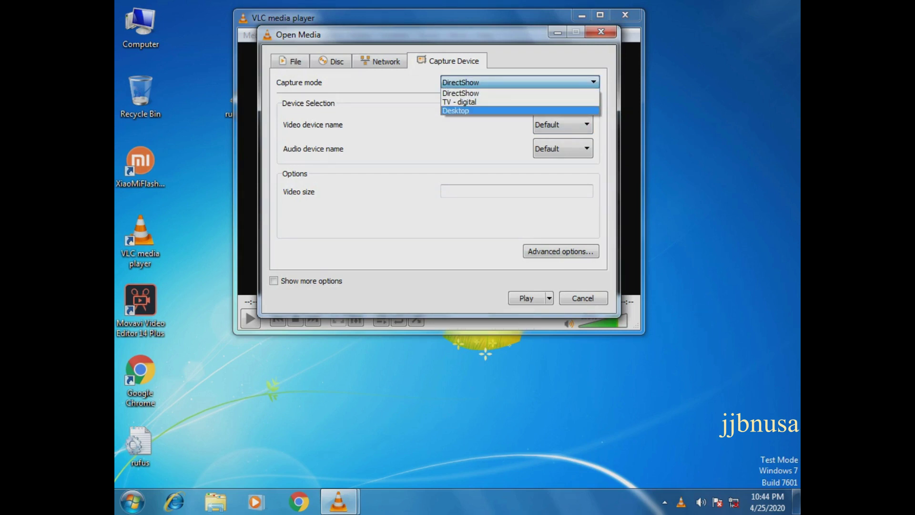
pyautogui.press('Return')
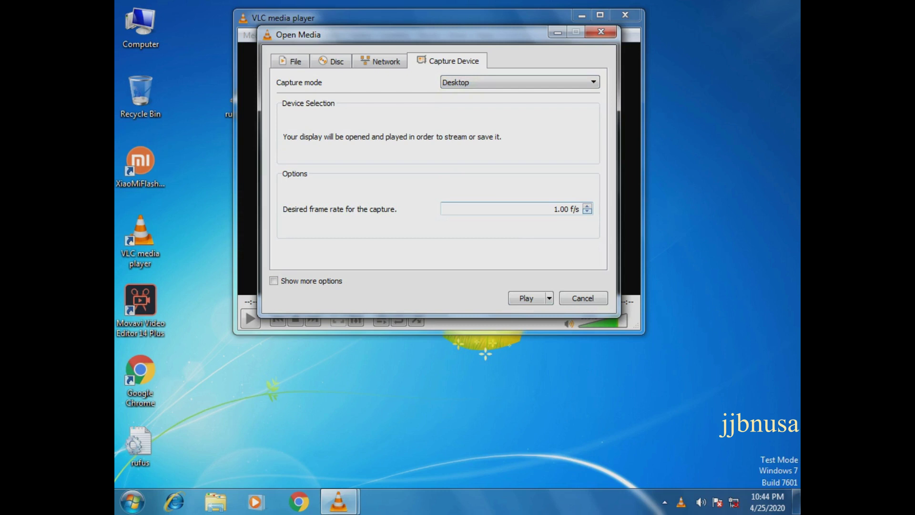
pyautogui.click(587, 206)
pyautogui.press('Up')
pyautogui.press('Up')
pyautogui.press('Up')
pyautogui.click(549, 299)
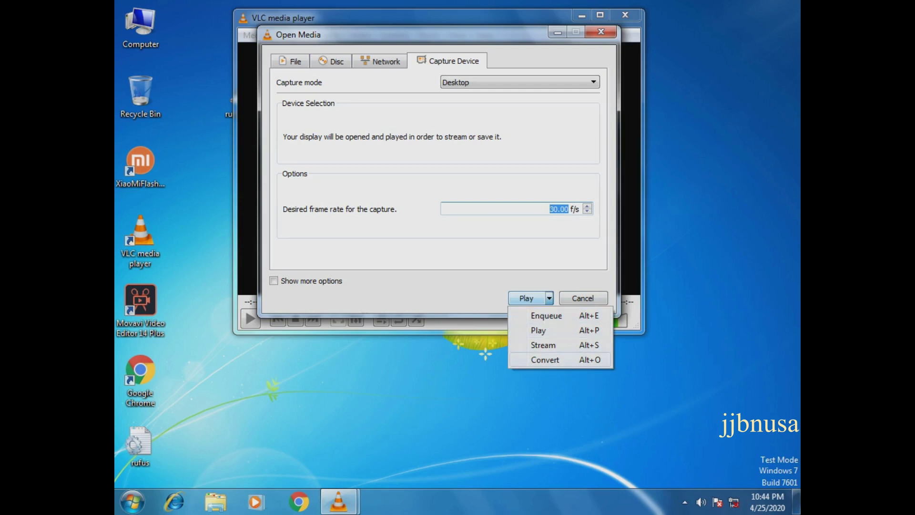
# Choose Convert instead of Play and keep the Video - H.264 + MP3 (MP4) profile
pyautogui.click(546, 360)
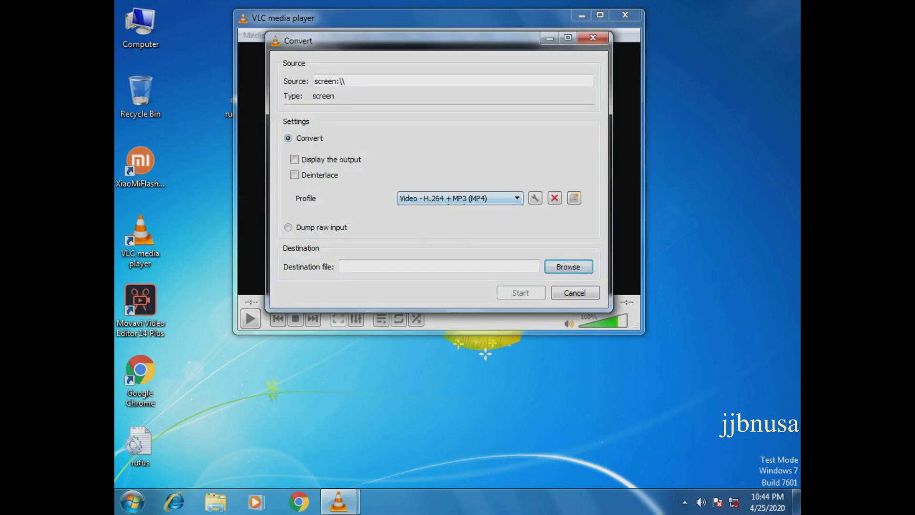
pyautogui.click(461, 199)
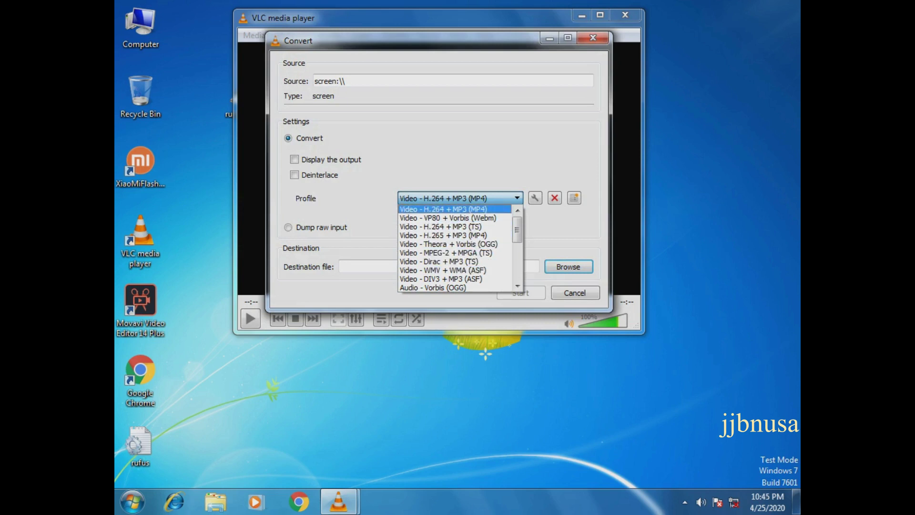
pyautogui.click(443, 209)
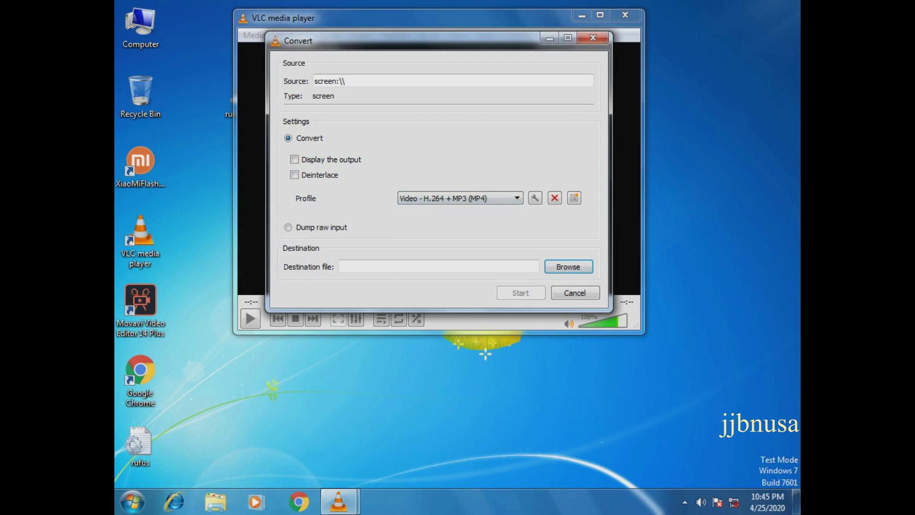
pyautogui.click(477, 198)
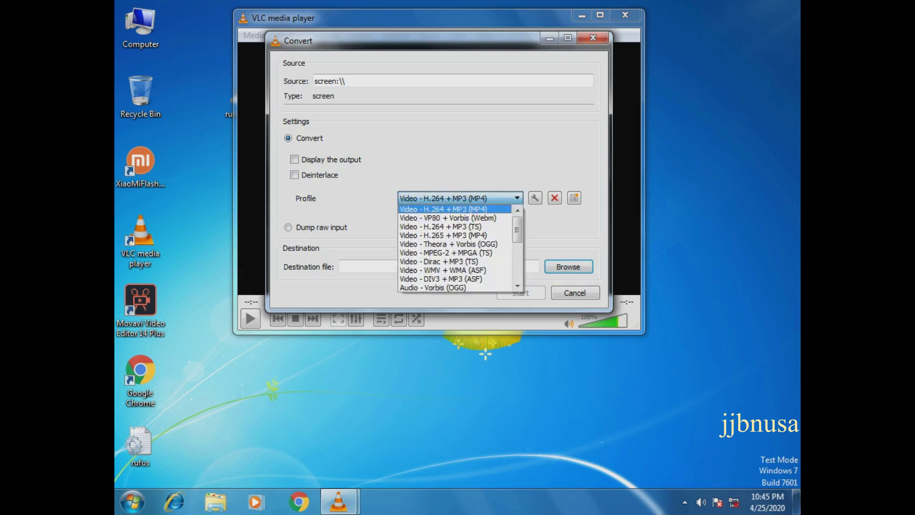
pyautogui.scroll(-5, 455, 248)
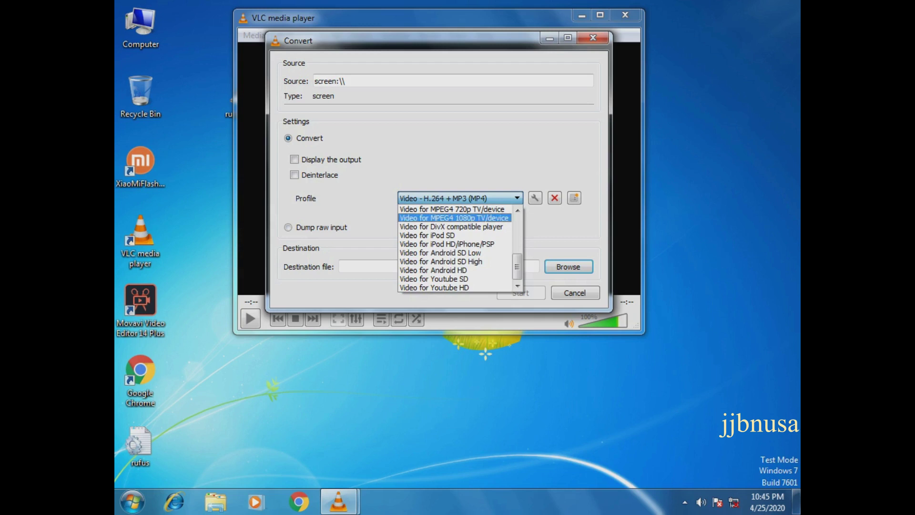
pyautogui.scroll(5, 455, 248)
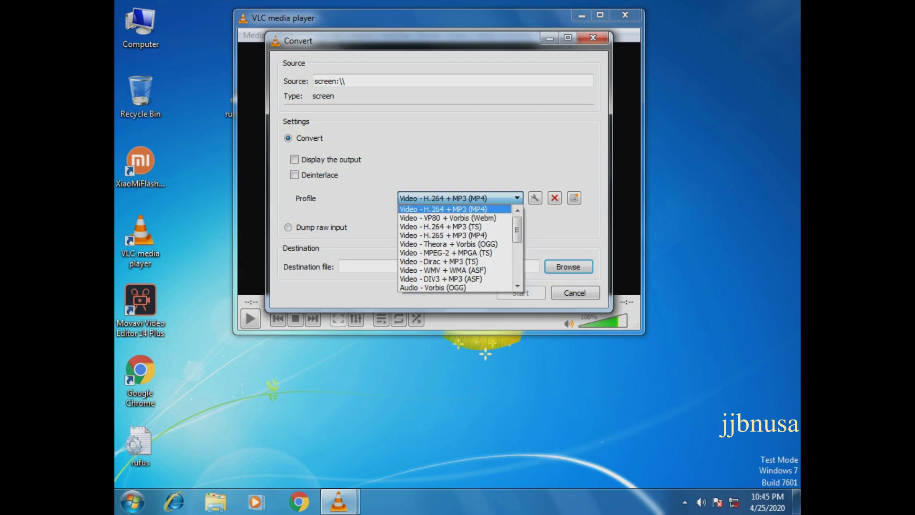
pyautogui.click(445, 209)
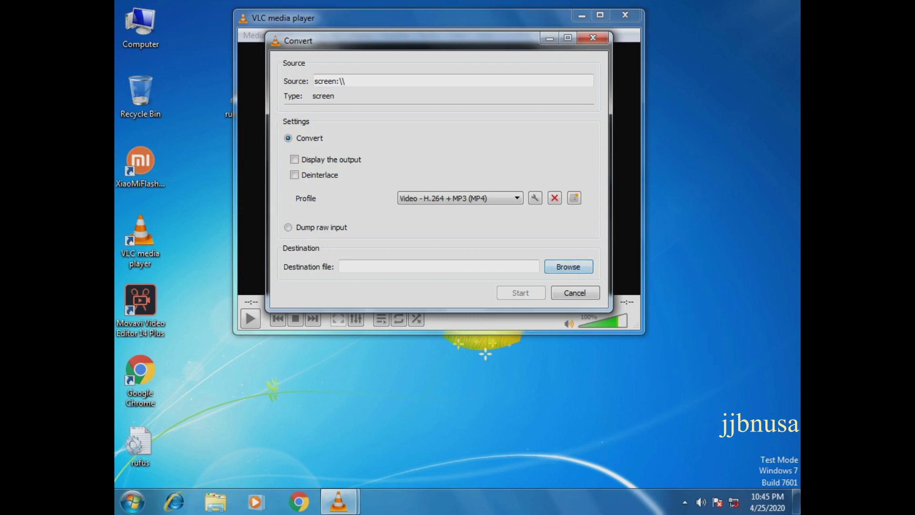
# Set the destination to 'cara rekam video desktop pakai VLC player' in the Videos library
pyautogui.click(568, 266)
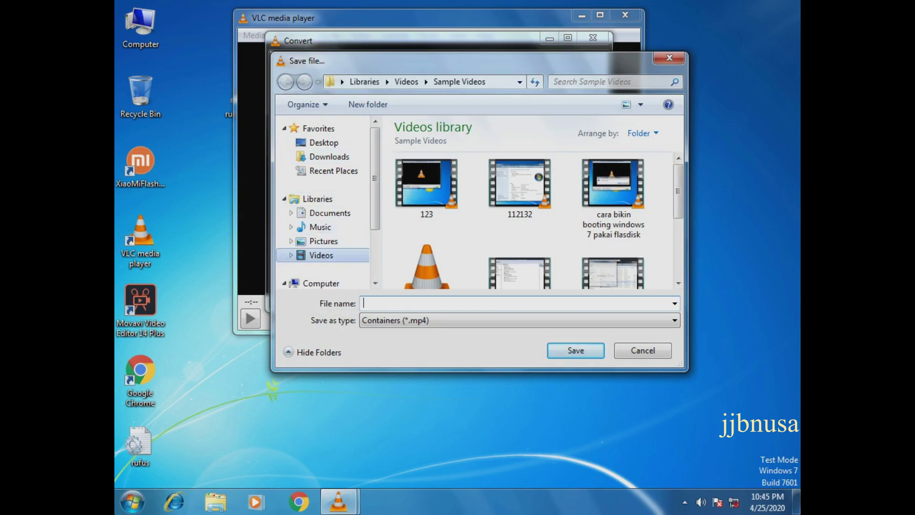
pyautogui.click(321, 255)
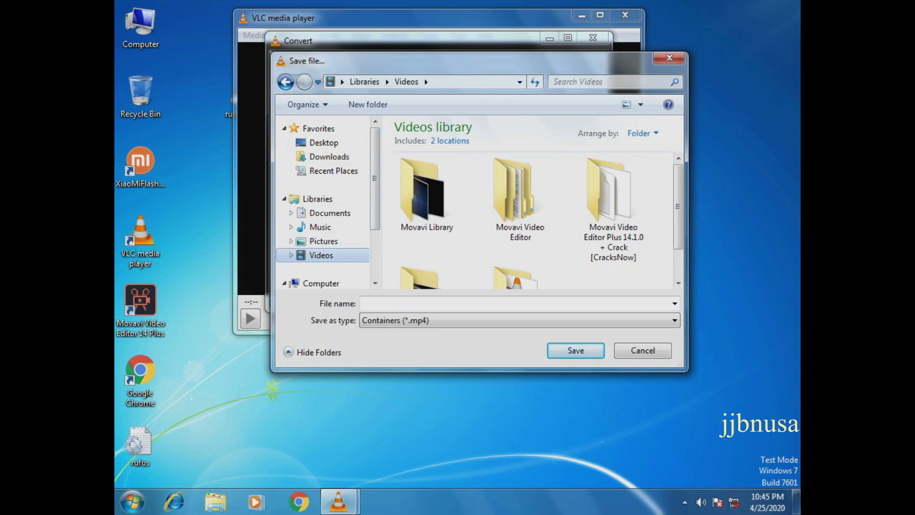
pyautogui.click(364, 303)
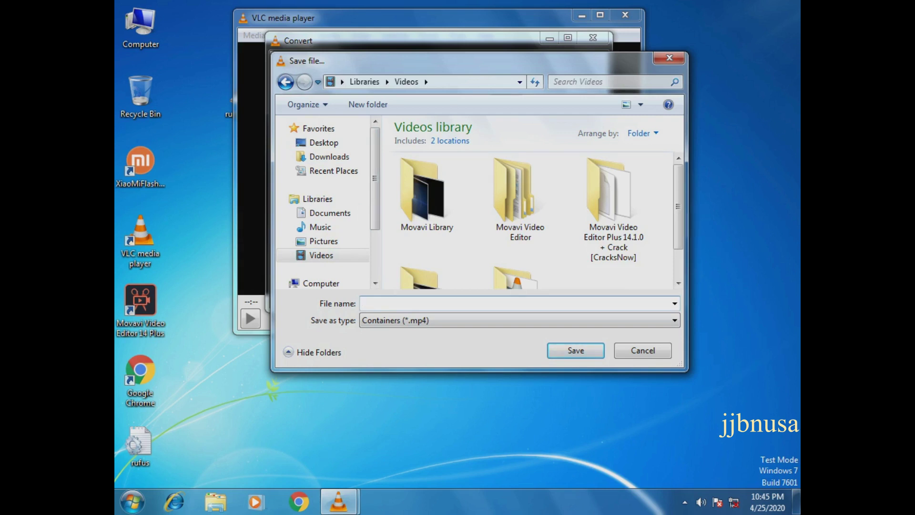
pyautogui.write('cara rekam desktop pakai')
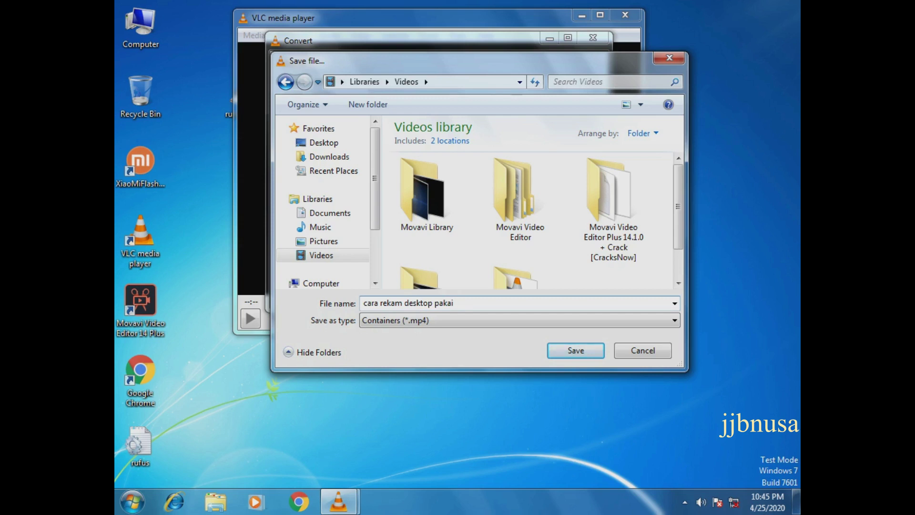
pyautogui.write(' VLC player')
pyautogui.click(405, 303)
pyautogui.write('vide')
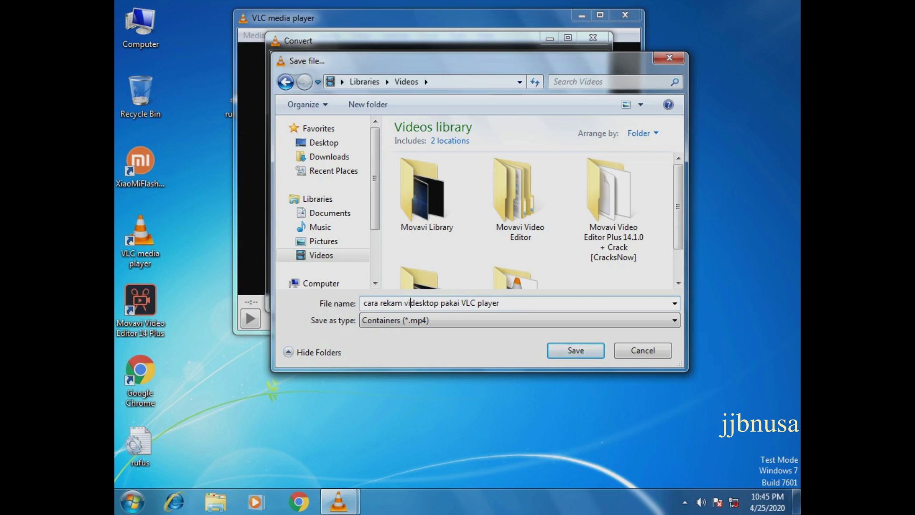
pyautogui.write('o')
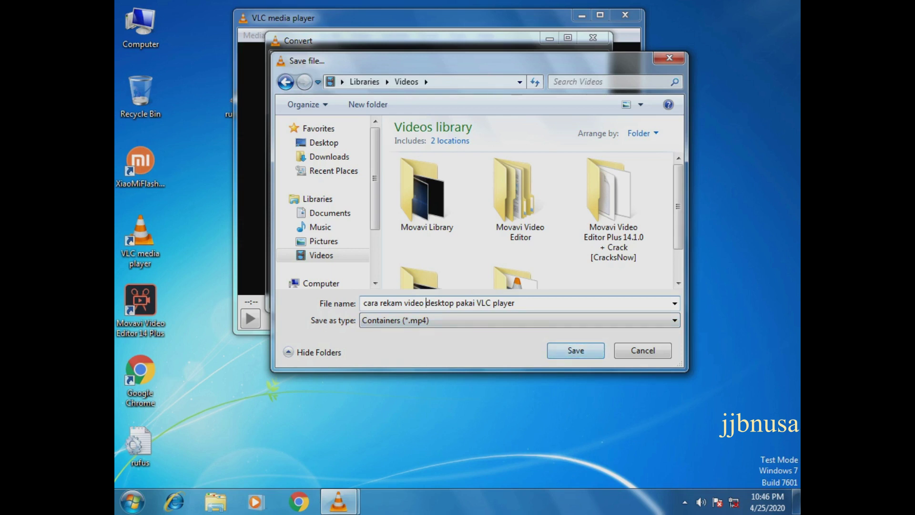
pyautogui.press('Return')
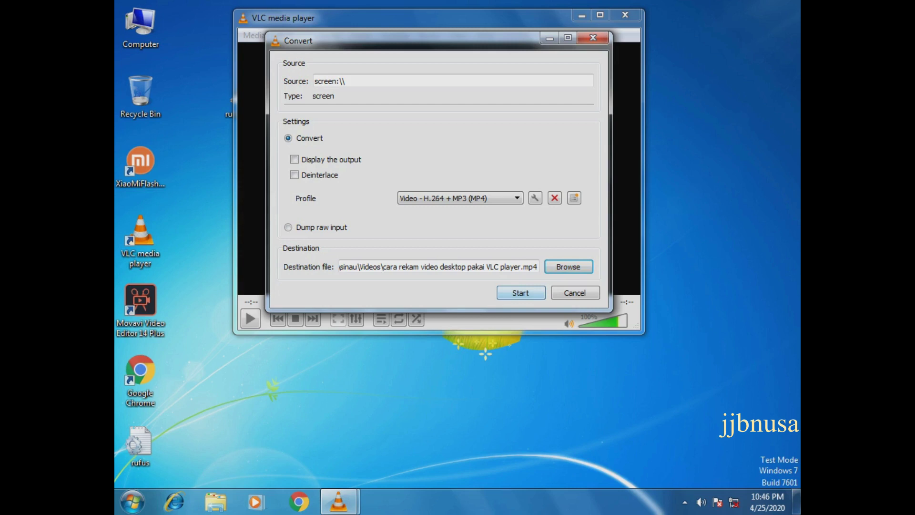
# Record the desktop while opening and closing Computer and the Start menu, then stop after 15 seconds
pyautogui.click(521, 293)
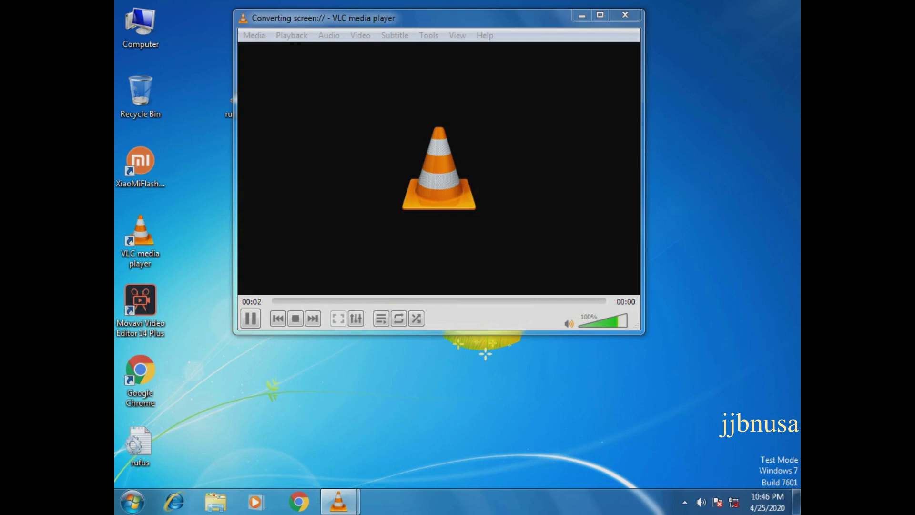
pyautogui.doubleClick(140, 27)
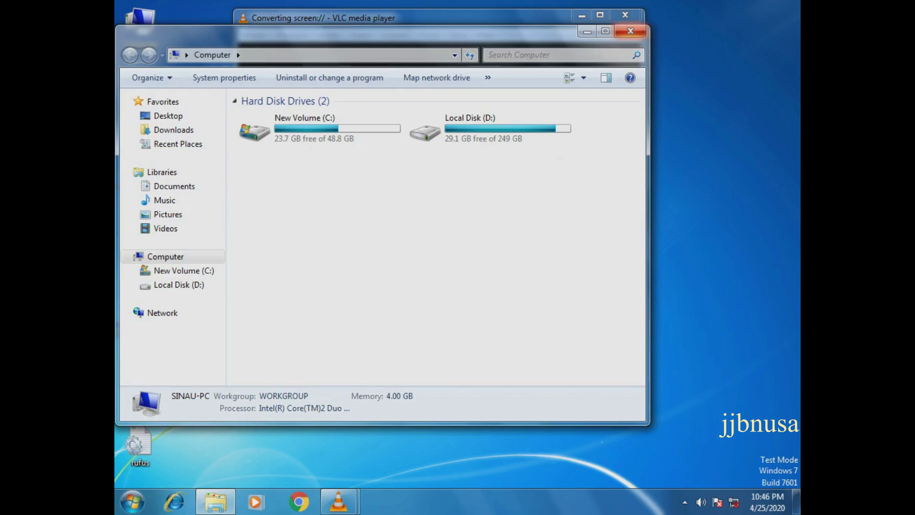
pyautogui.click(631, 31)
pyautogui.click(132, 502)
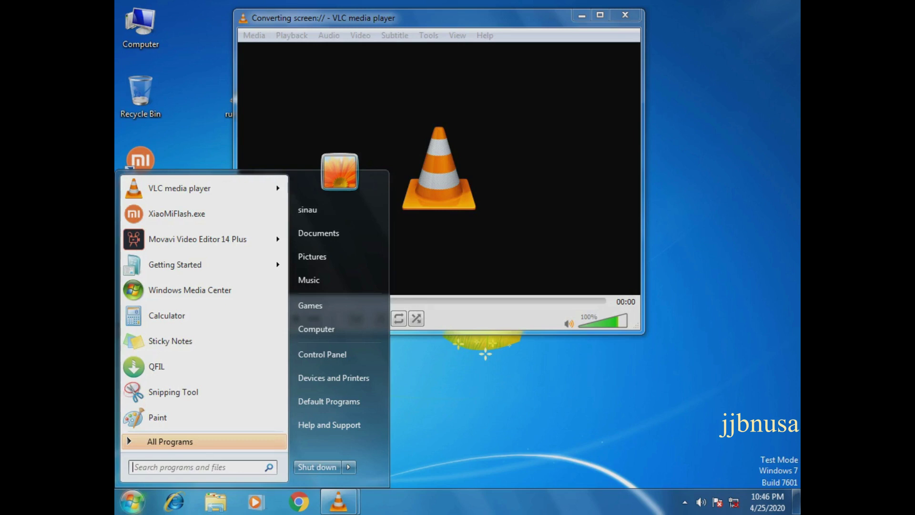
pyautogui.press('Escape')
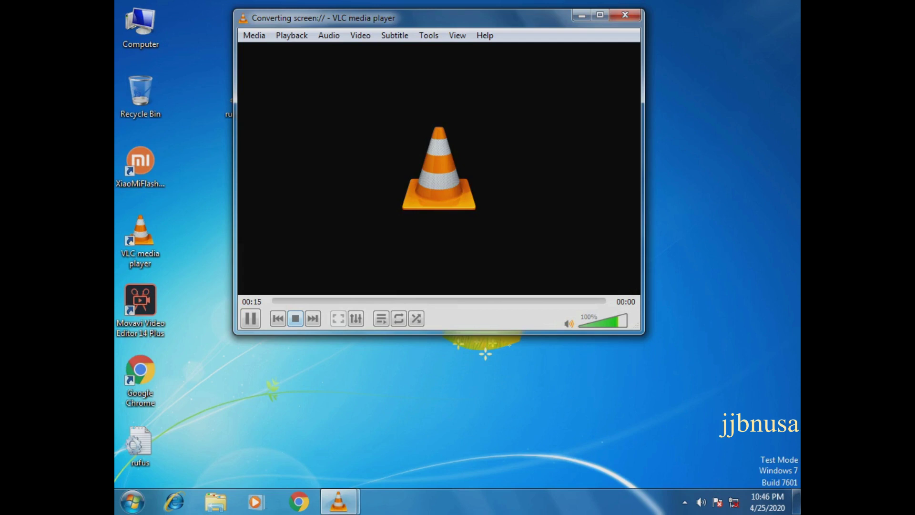
pyautogui.click(296, 319)
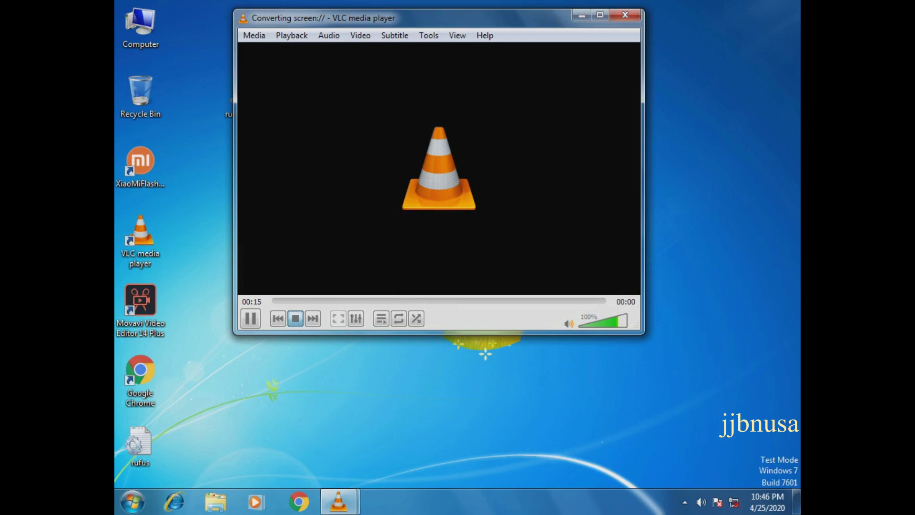